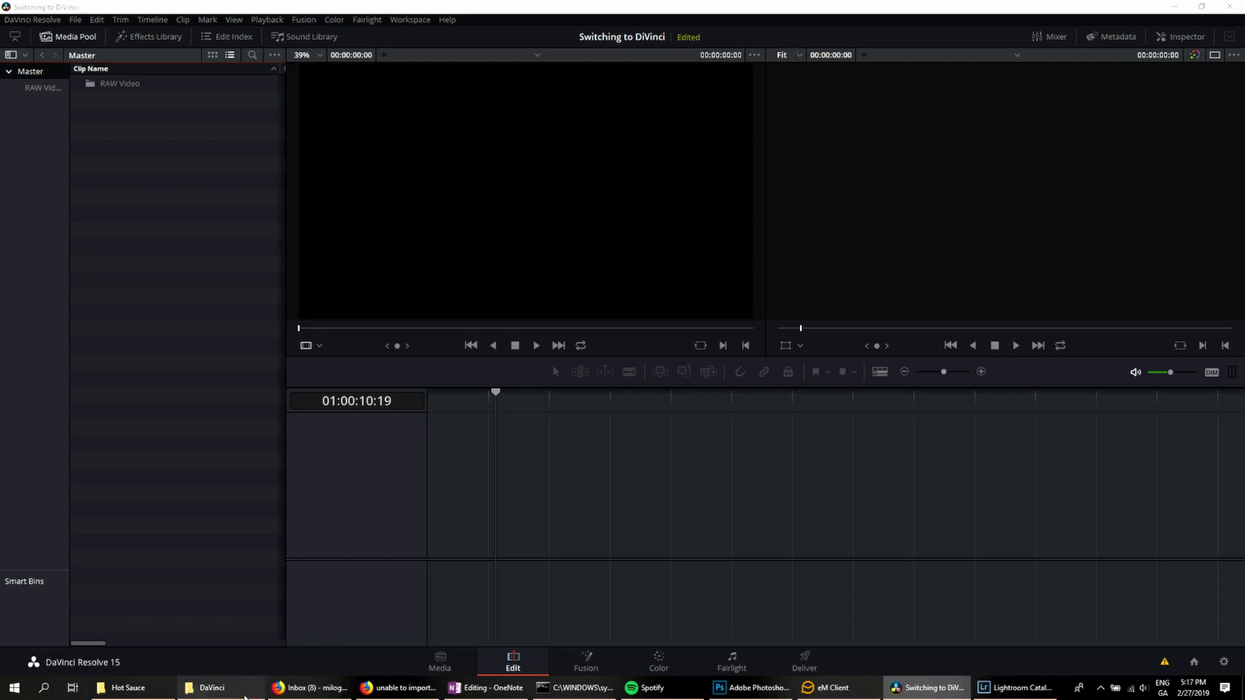
Bring the DaVinci folder of ScreenCapture recordings to the front over Resolve's empty Edit page.
left_click(212, 687)
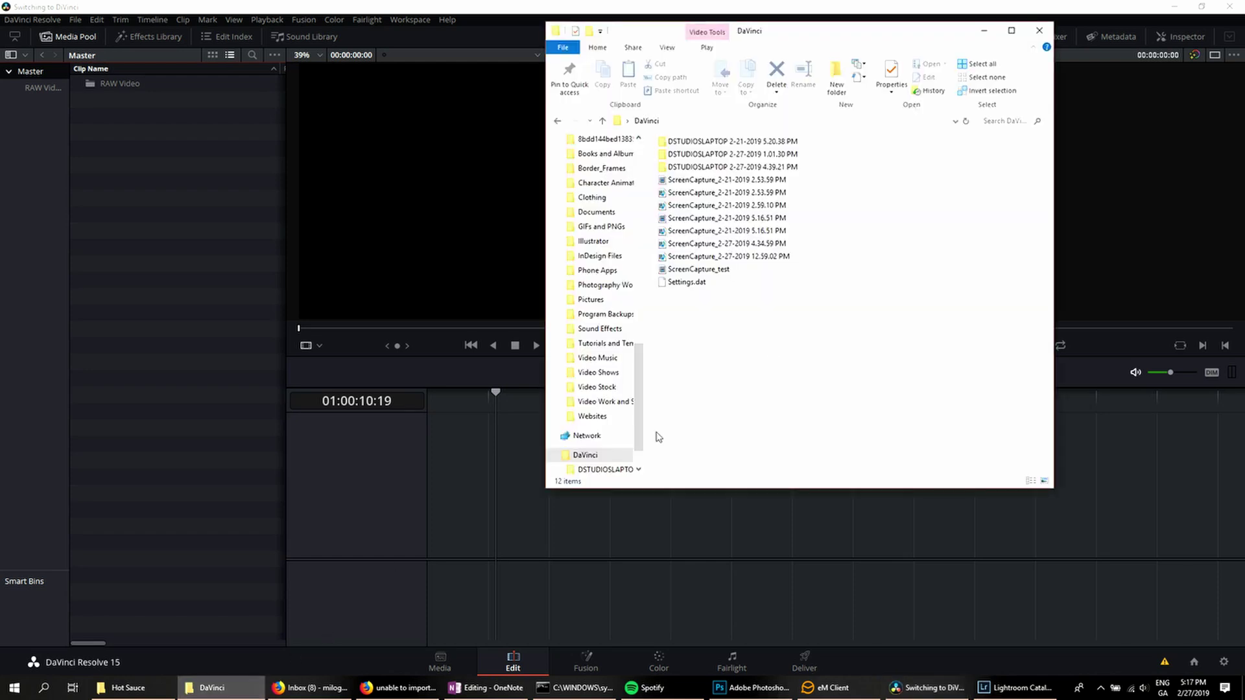
Drag ScreenCapture_test from Explorer into Resolve's Media Pool, then return to Resolve.
left_click(698, 270)
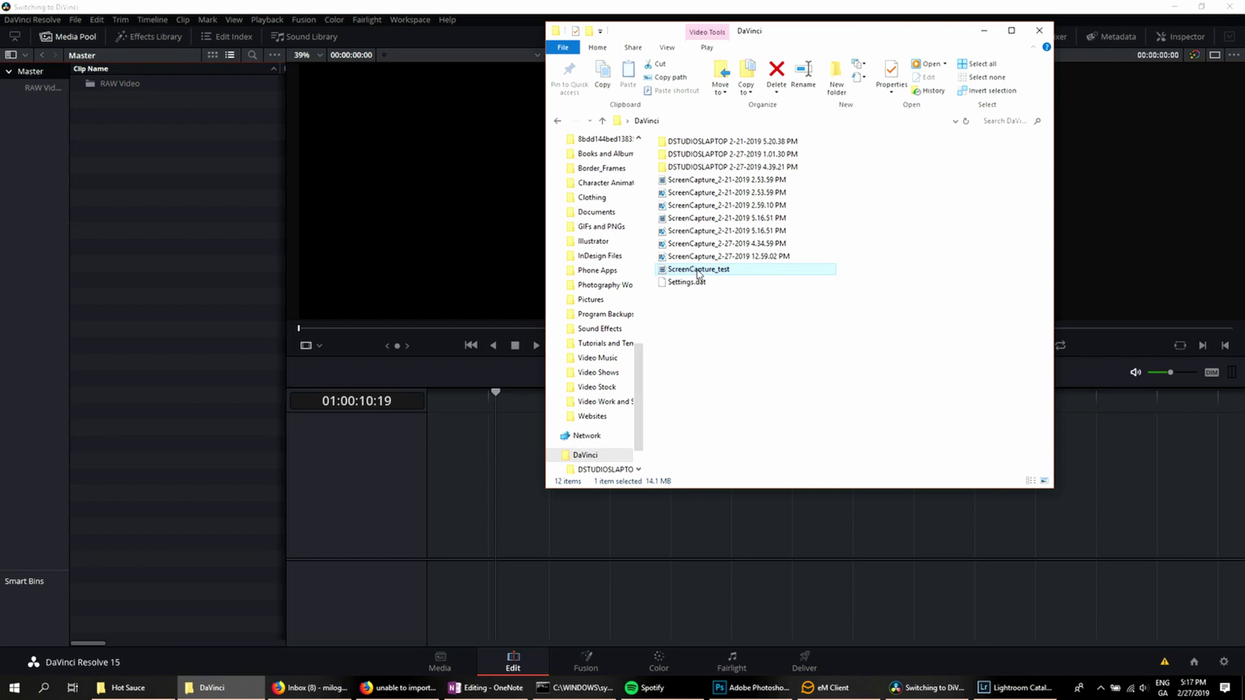
left_click_drag(698, 273, 131, 227)
left_click(130, 225)
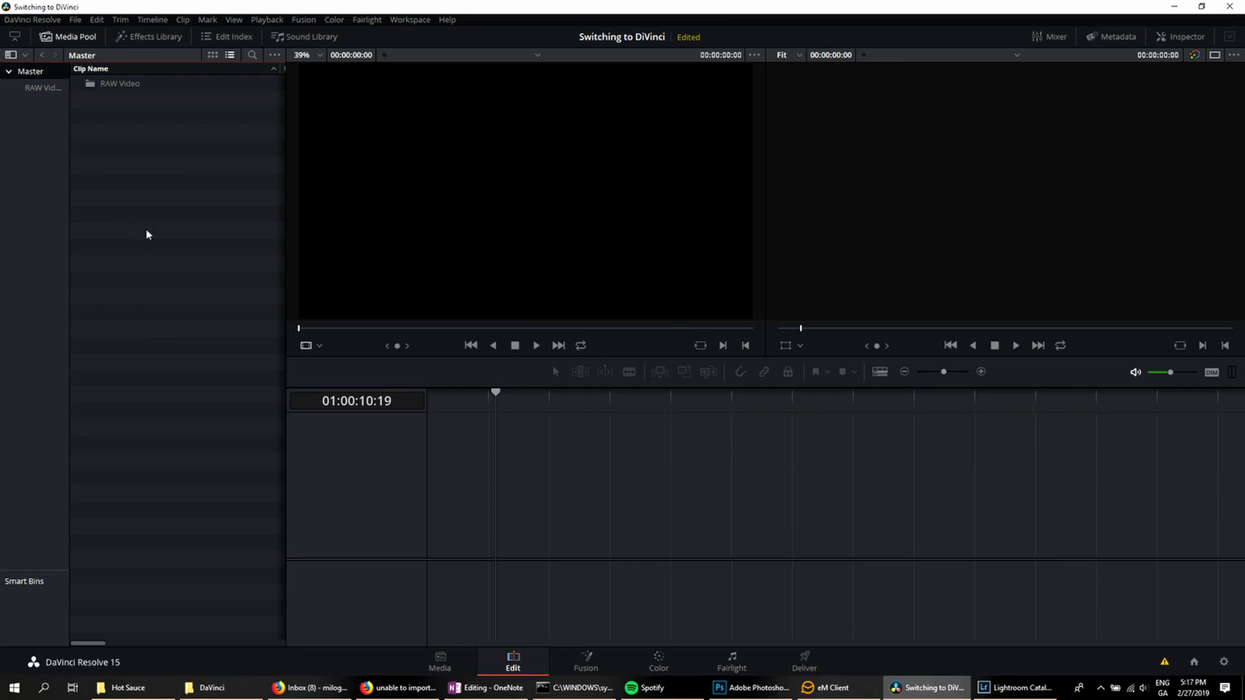
right_click(112, 91)
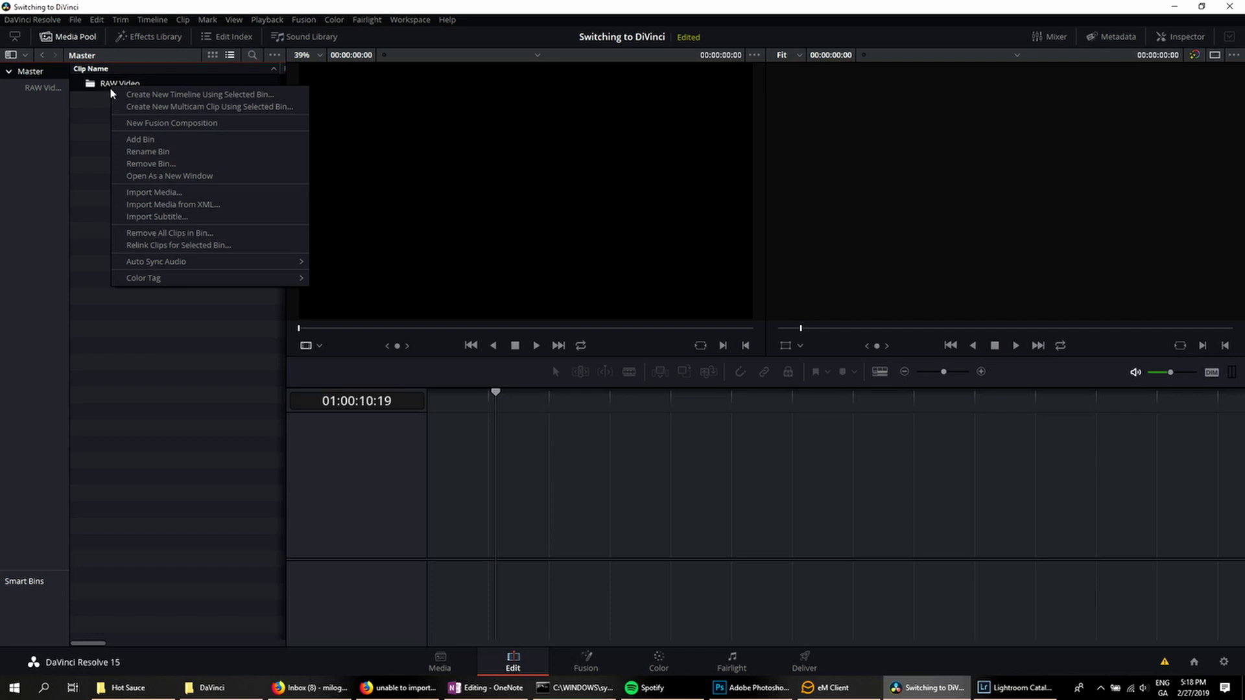
left_click(154, 192)
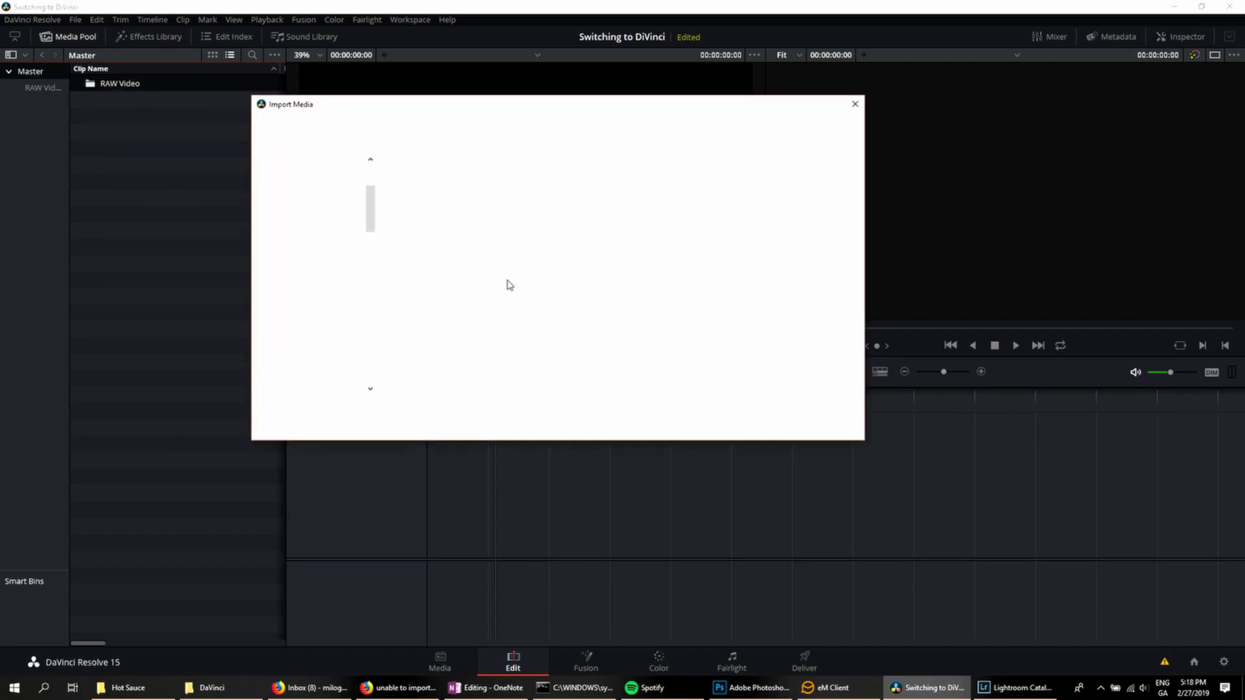
left_click(609, 296)
left_click(757, 427)
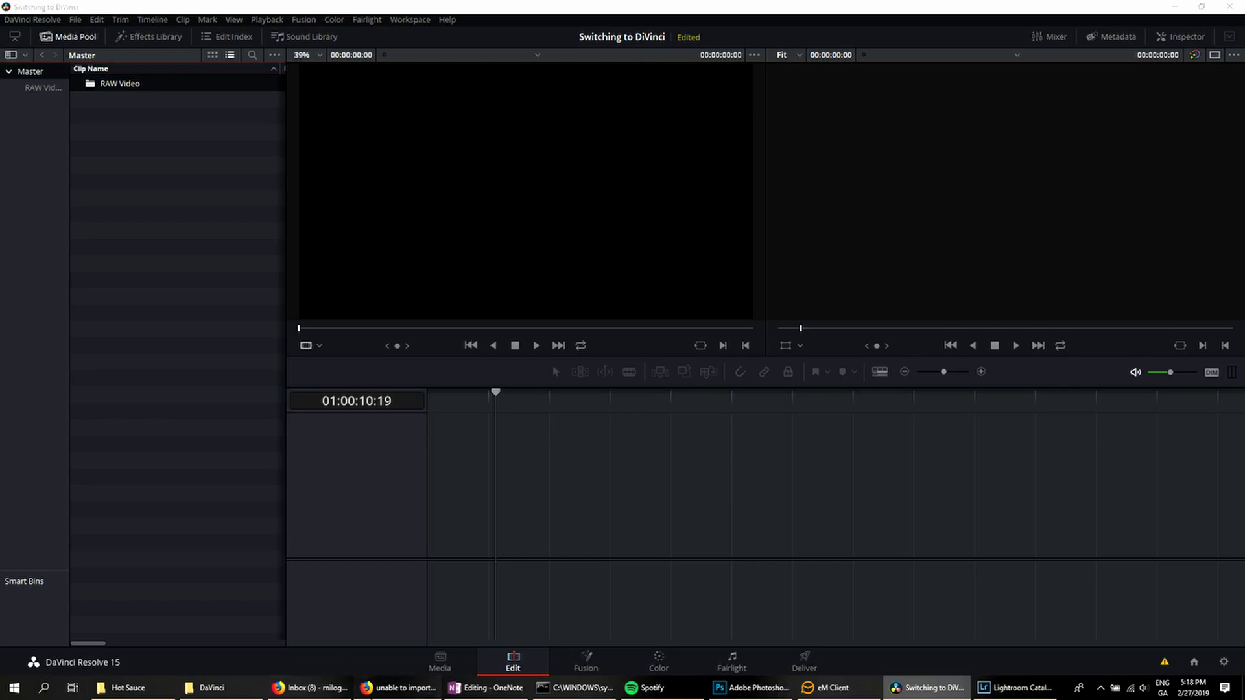
left_click(397, 687)
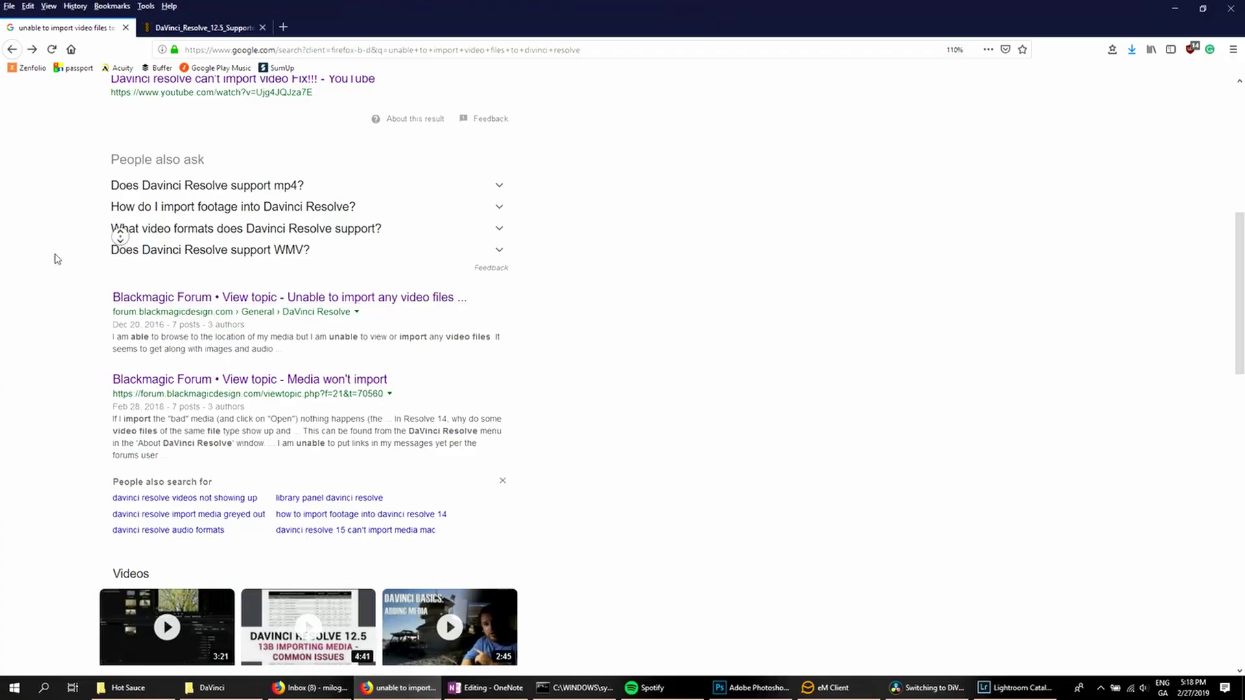
Read the Blackmagic Forum thread on failed video imports, then minimise Firefox.
scroll(50, 259, "up", 5)
scroll(65, 260, "down", 3)
scroll(65, 259, "down", 1)
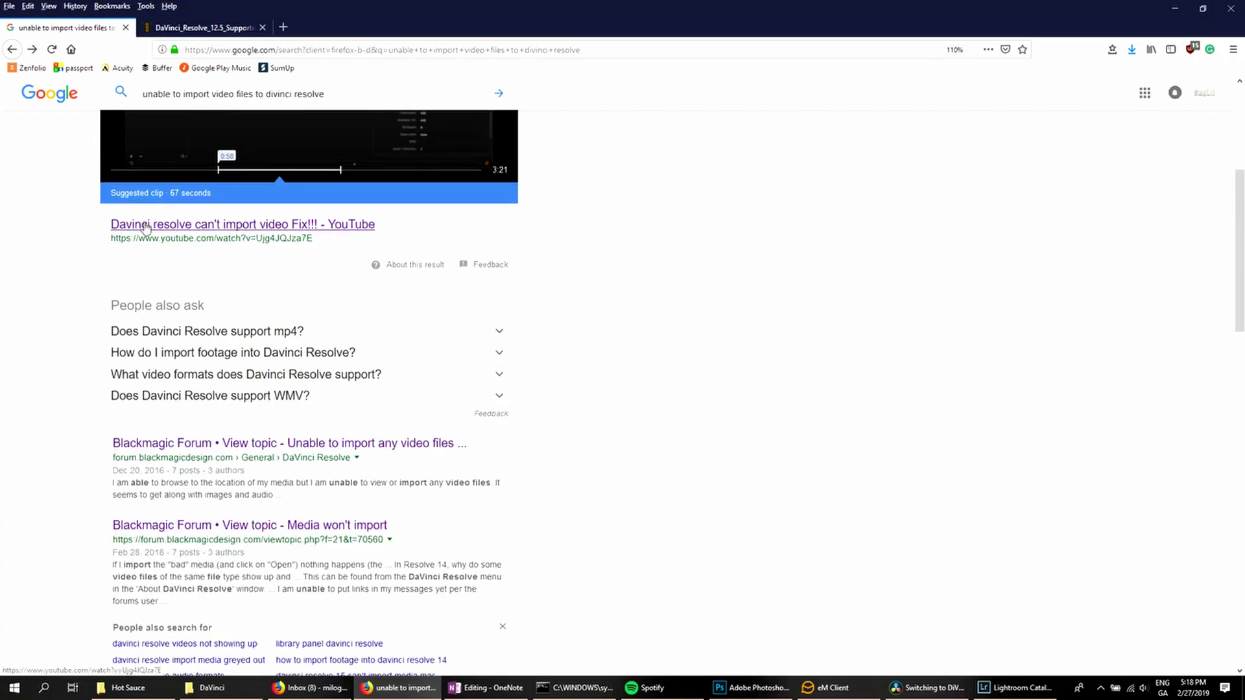
left_click(175, 443)
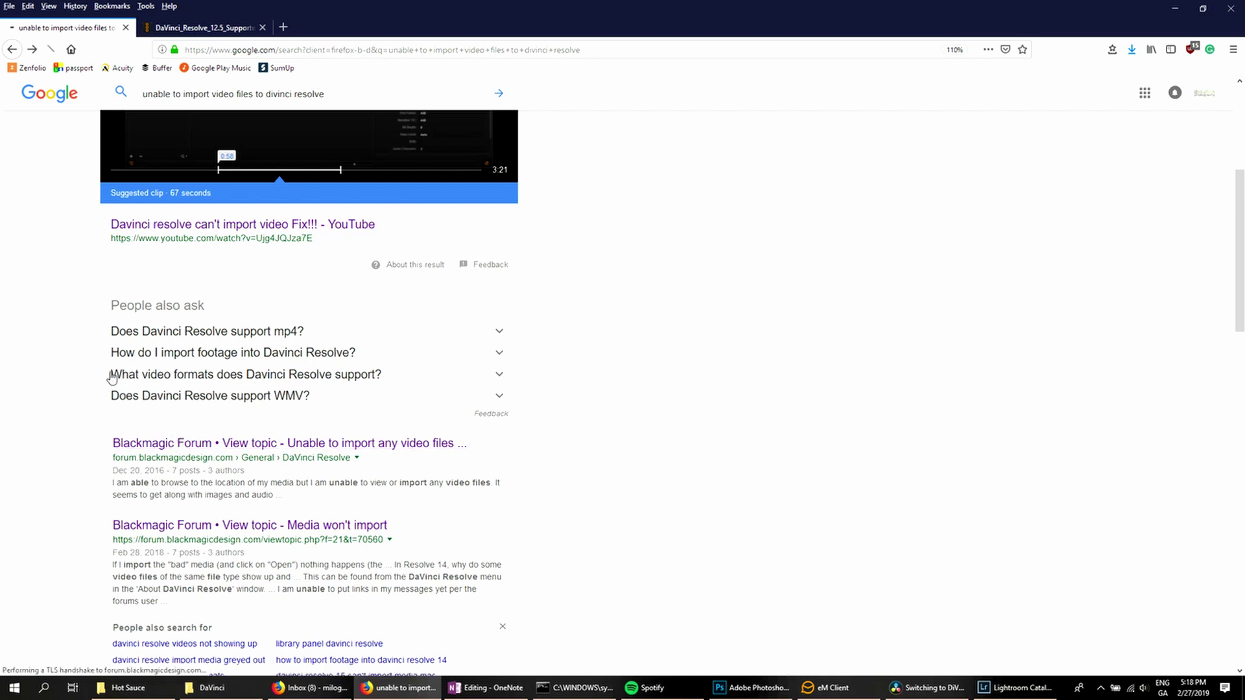
scroll(83, 374, "down", 5)
scroll(83, 374, "down", 5)
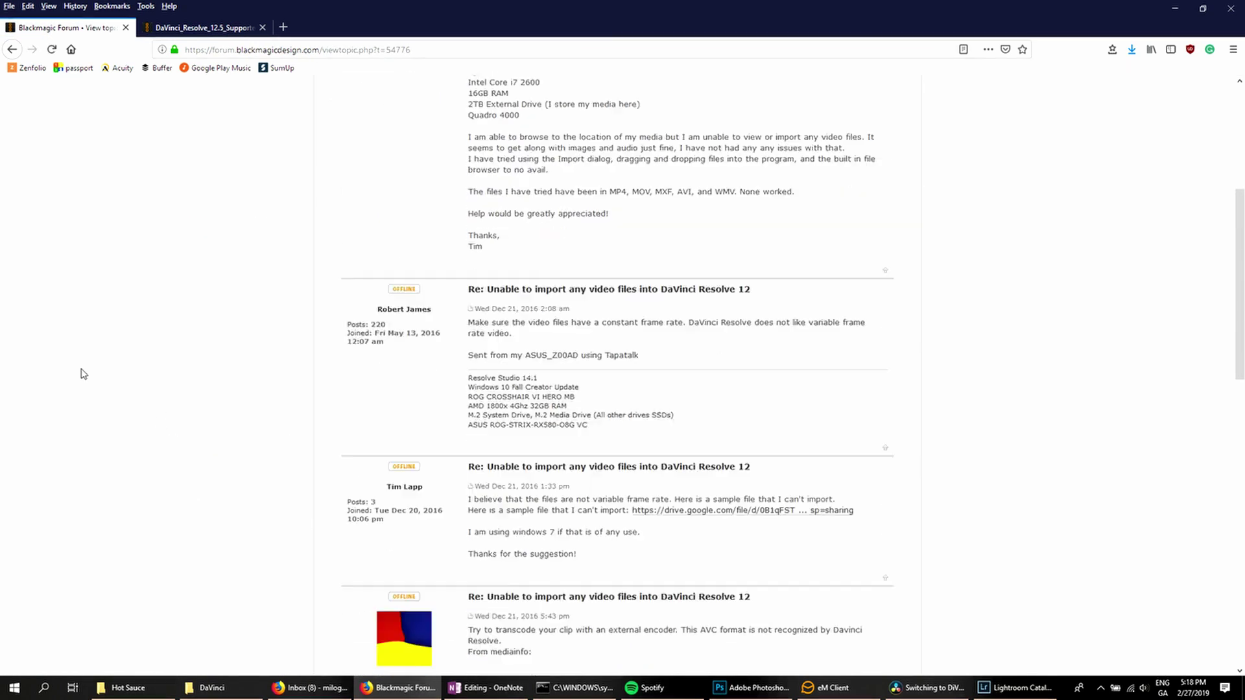
scroll(83, 374, "down", 10)
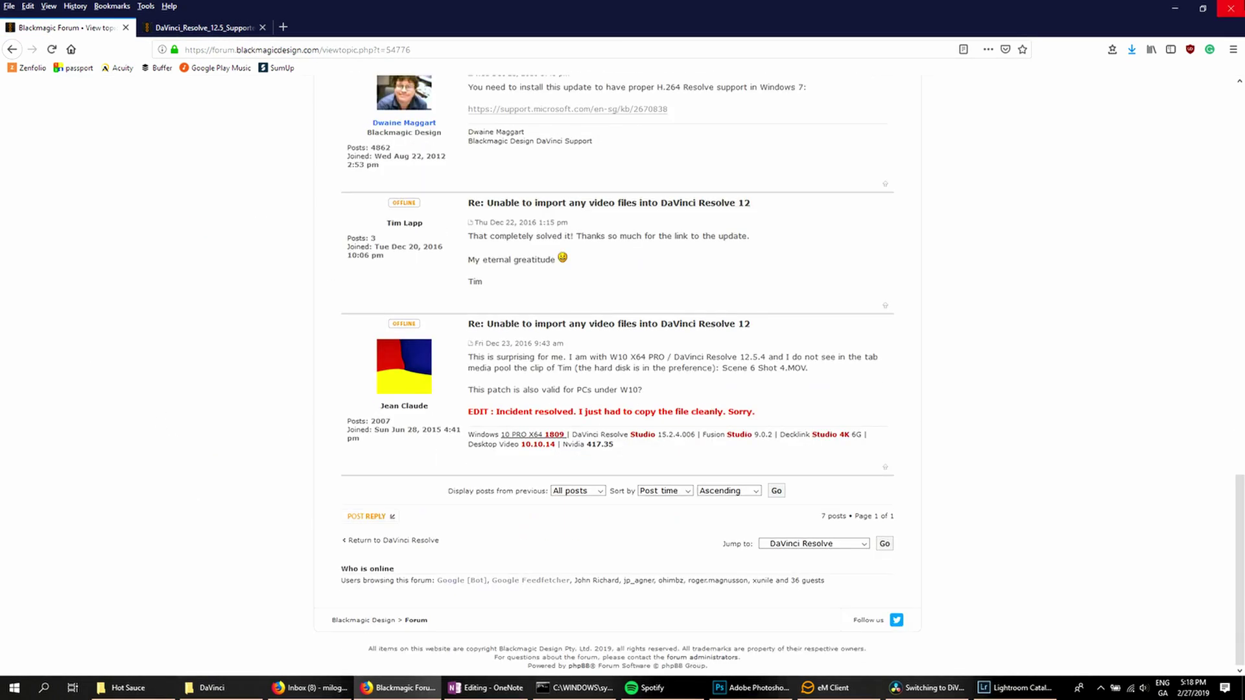
left_click(1174, 9)
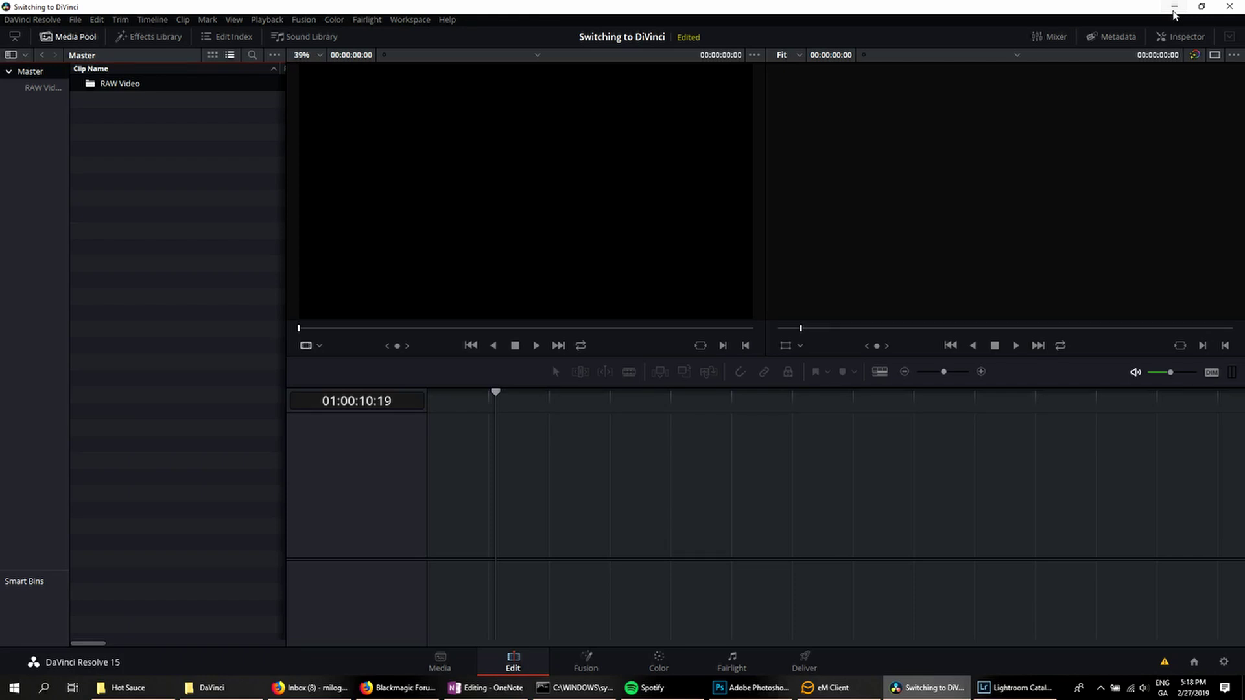
Launch HandBrake from the HandBrake folder in the Start menu app list.
left_click(14, 688)
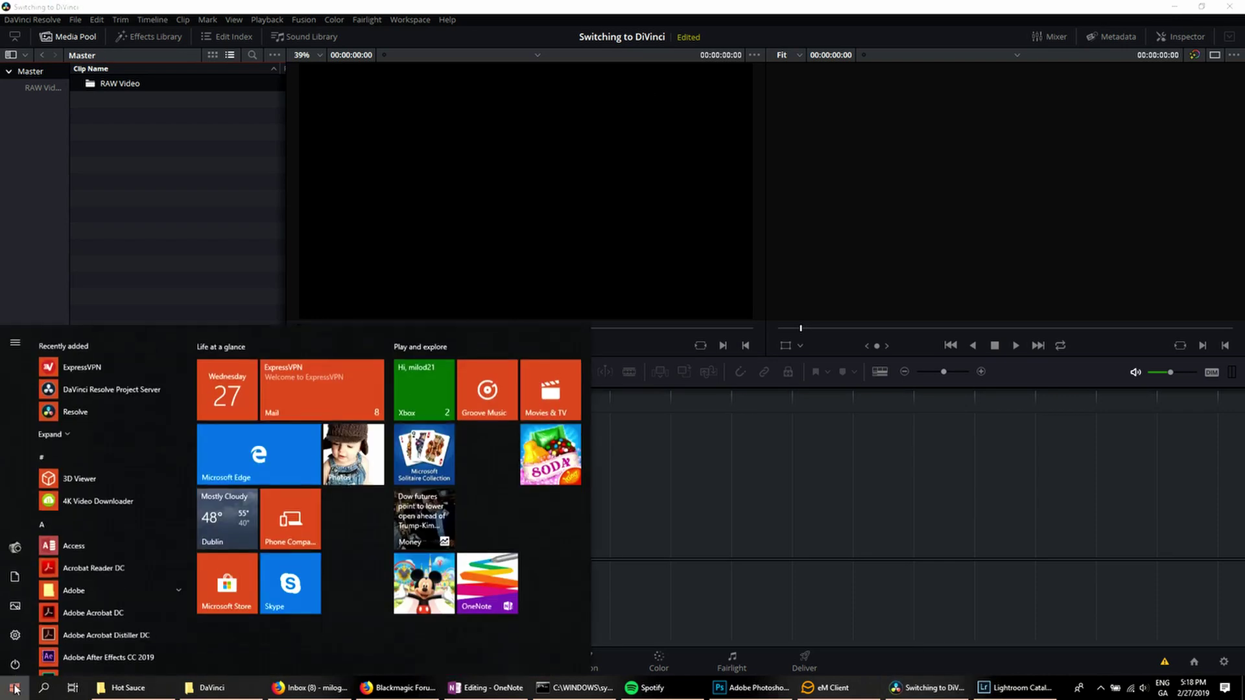
scroll(81, 583, "down", 10)
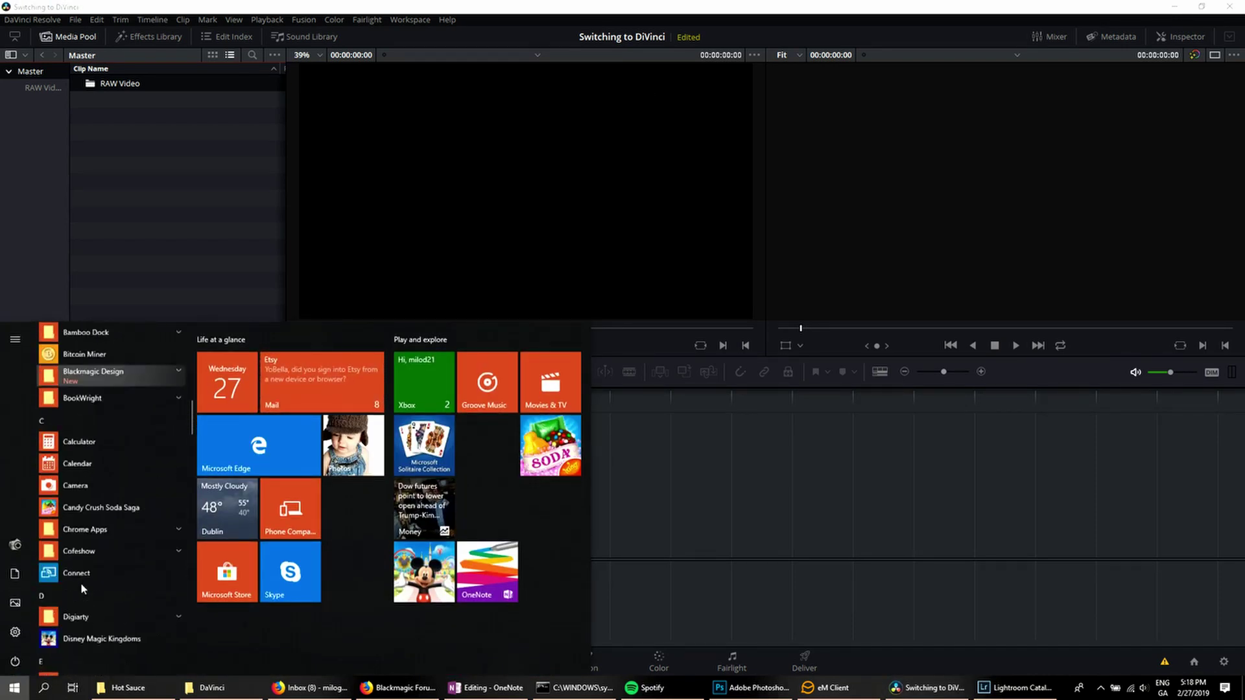
scroll(81, 582, "down", 10)
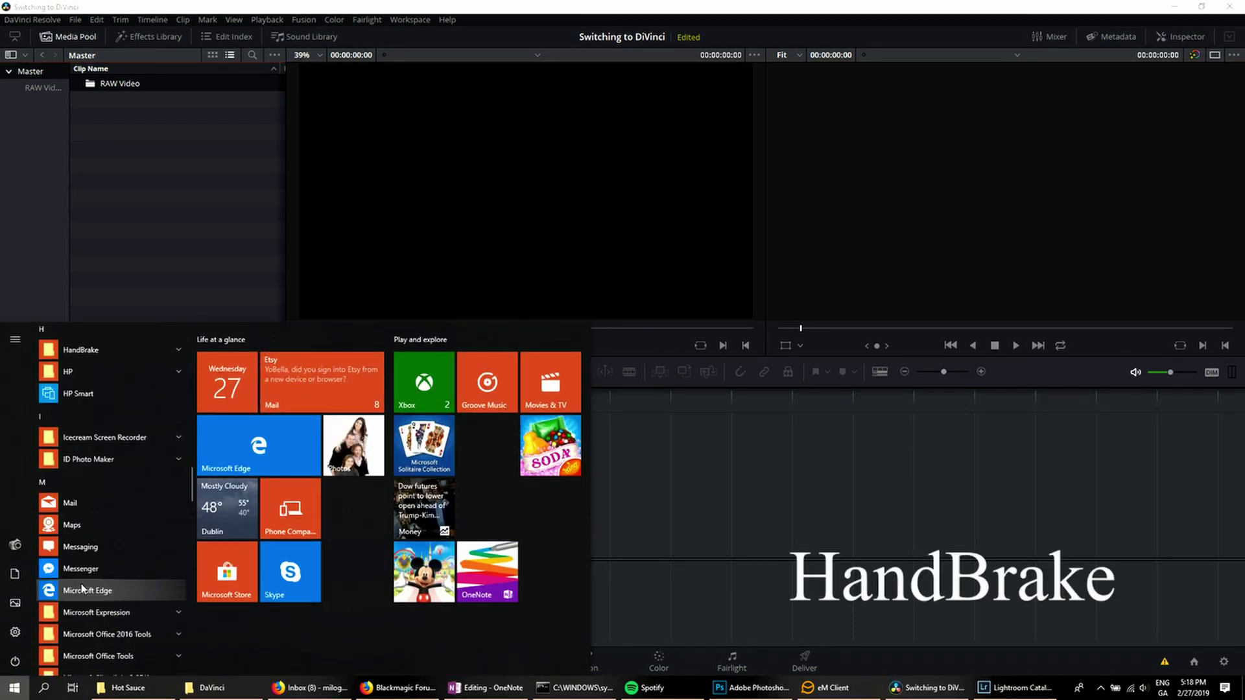
scroll(80, 571, "up", 2)
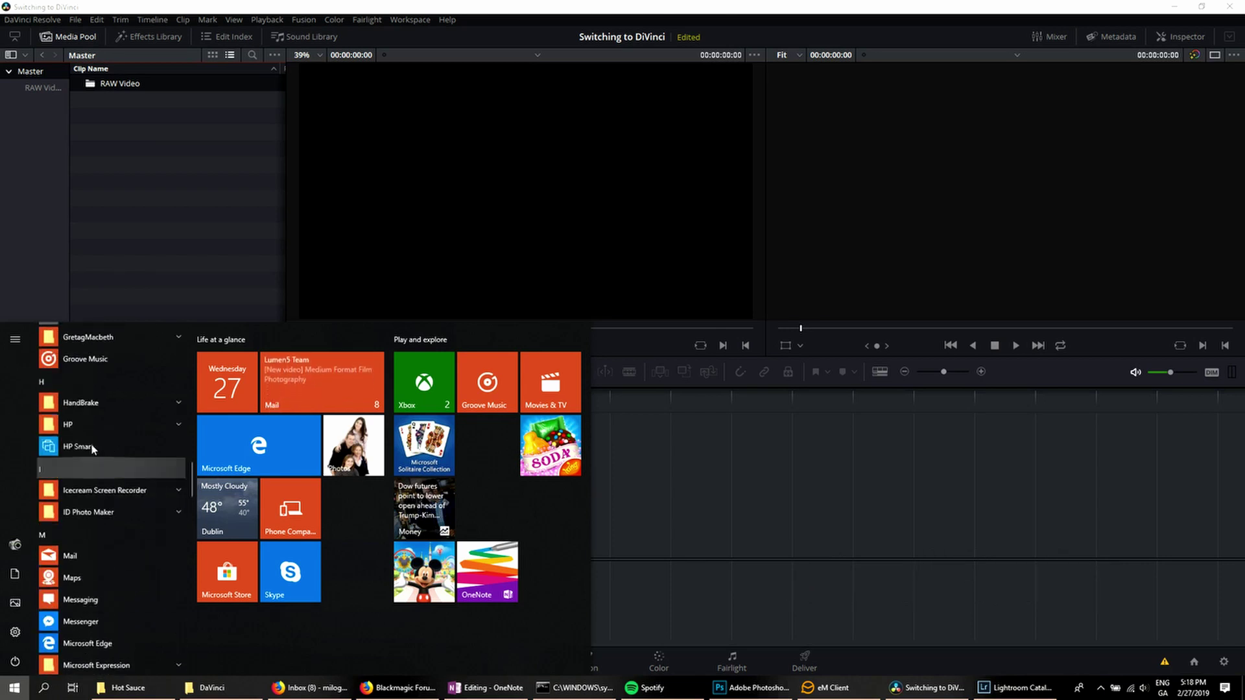
left_click(92, 412)
left_click(88, 424)
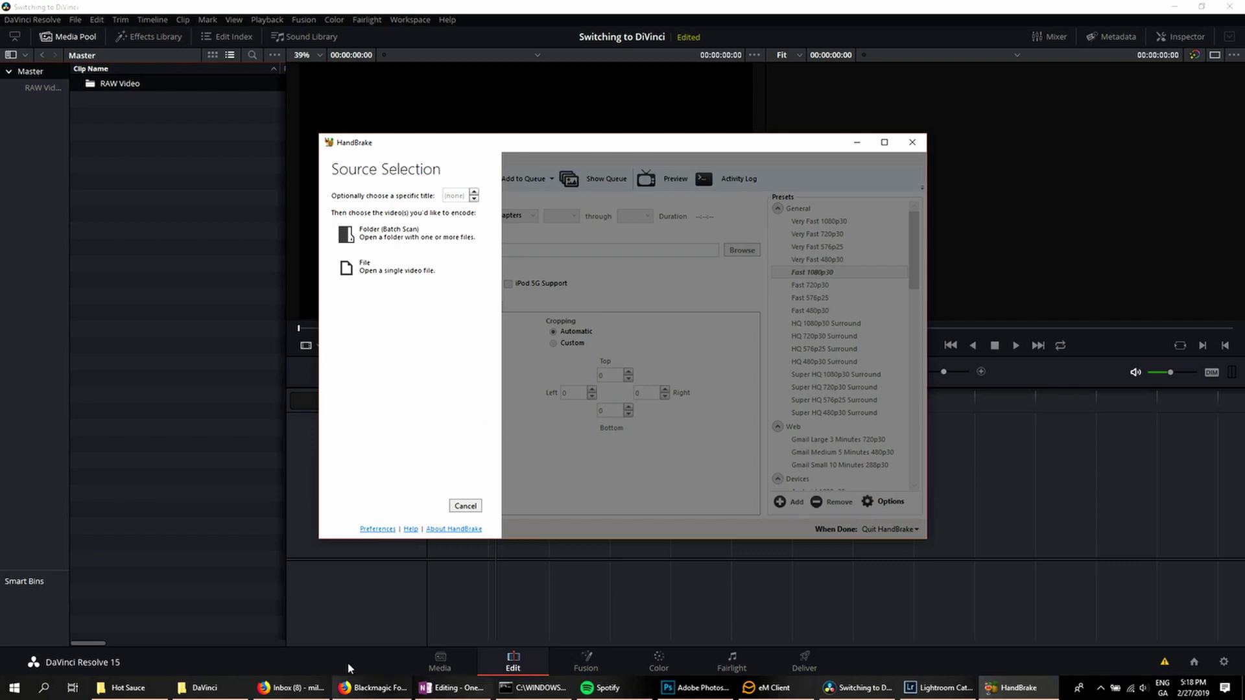
Open a new Firefox tab showing a 'handbrake download' search, then minimise Firefox.
left_click(370, 688)
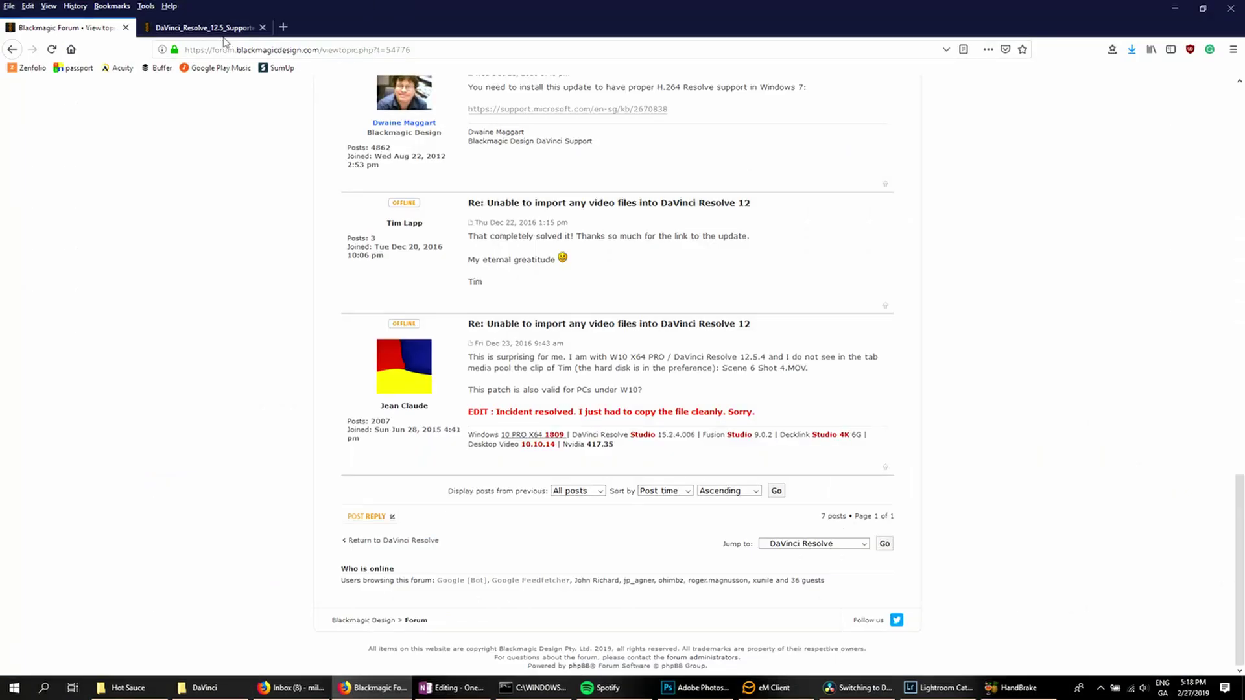
left_click(283, 26)
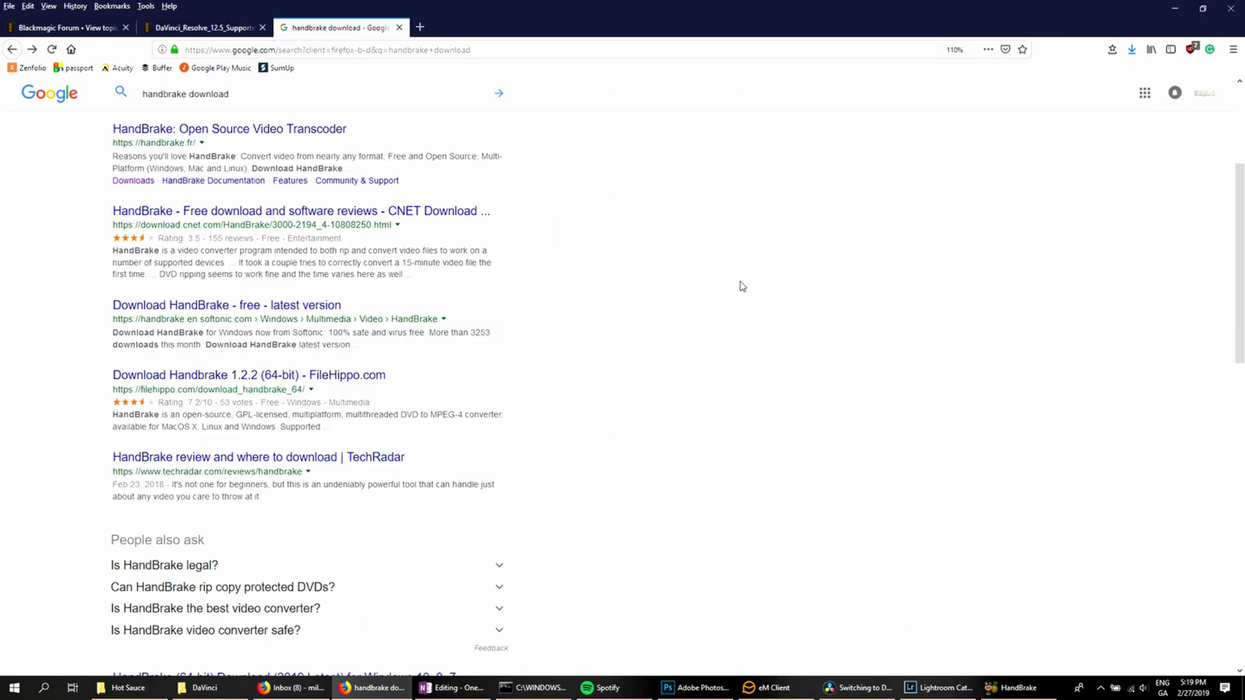
left_click(1184, 7)
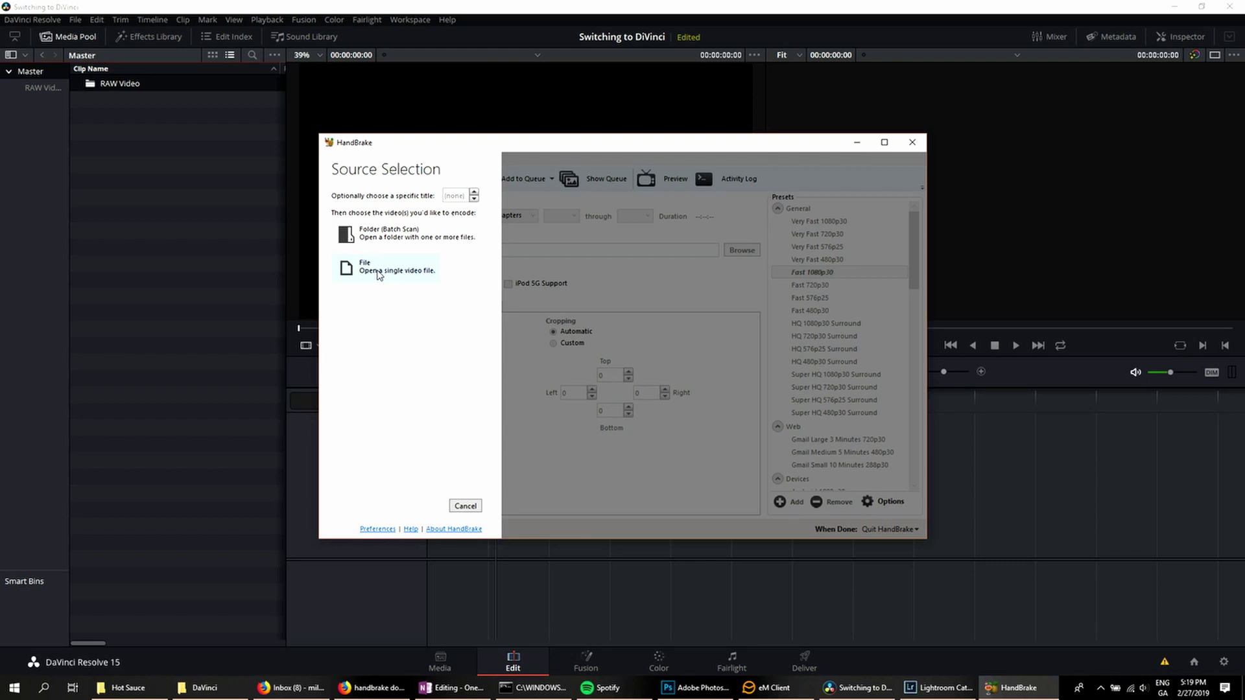
Open ScreenCapture_test from the DaVinci folder as HandBrake's source, keeping the Fast 1080p30 preset.
left_click(379, 275)
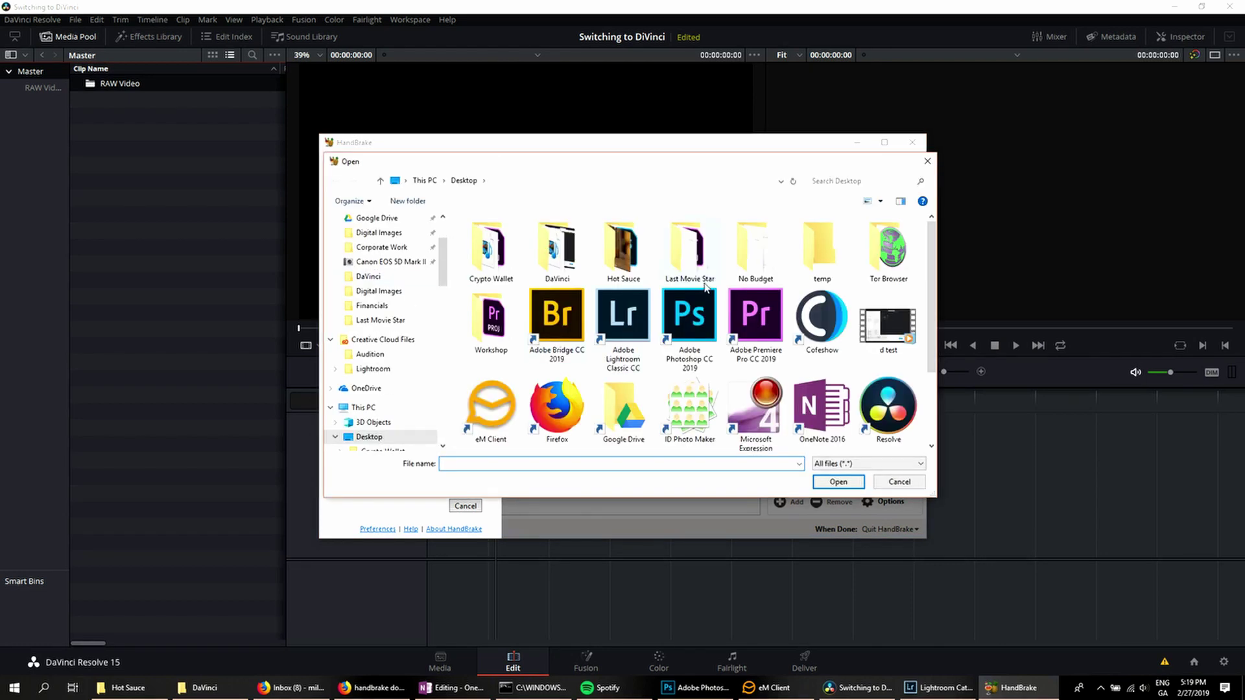
double_click(555, 259)
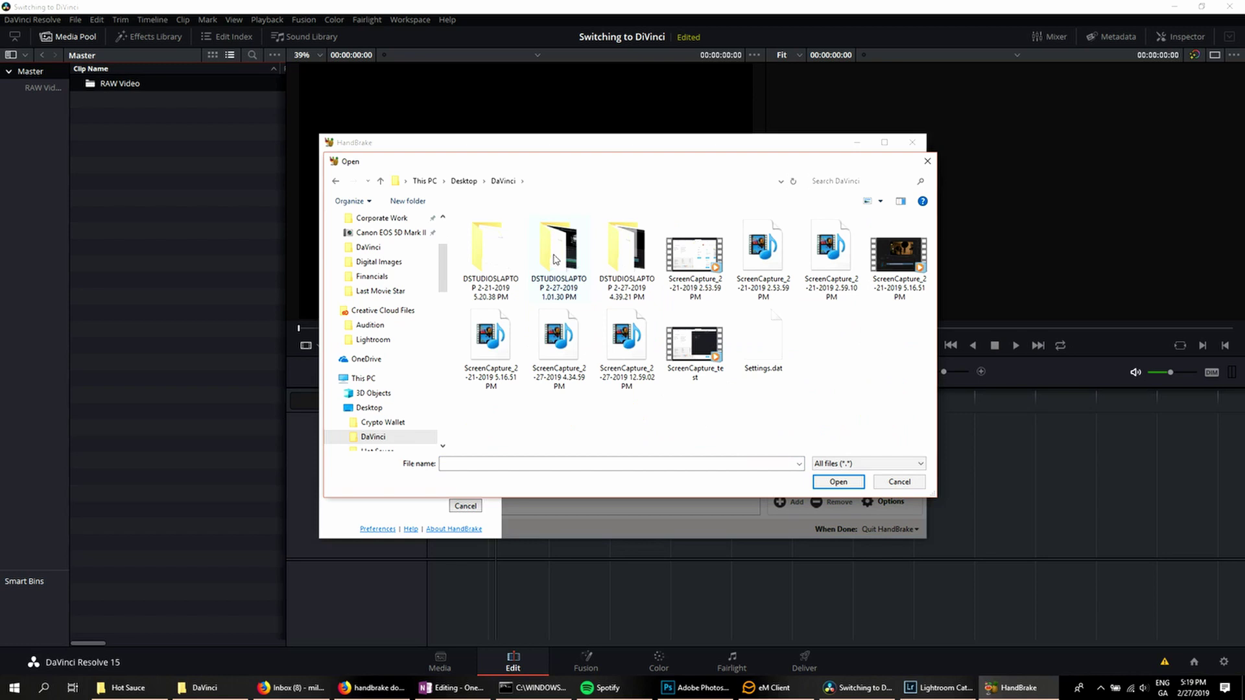
left_click(690, 344)
left_click(837, 482)
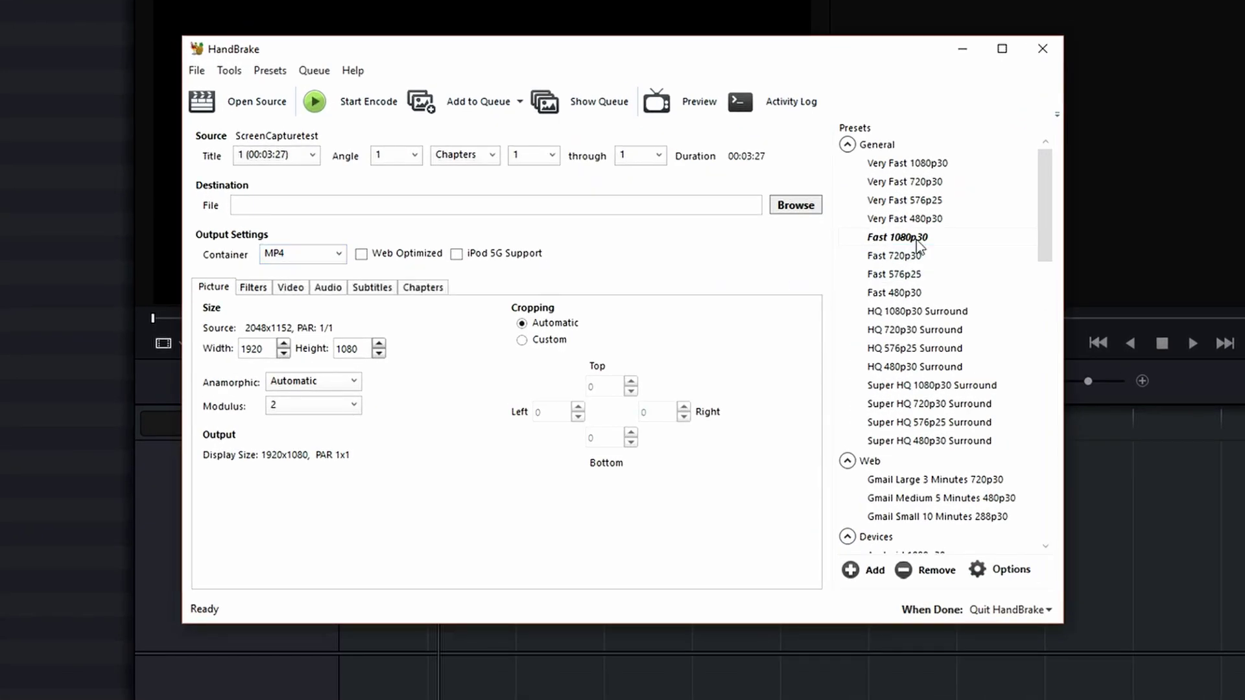
mouse_move(918, 243)
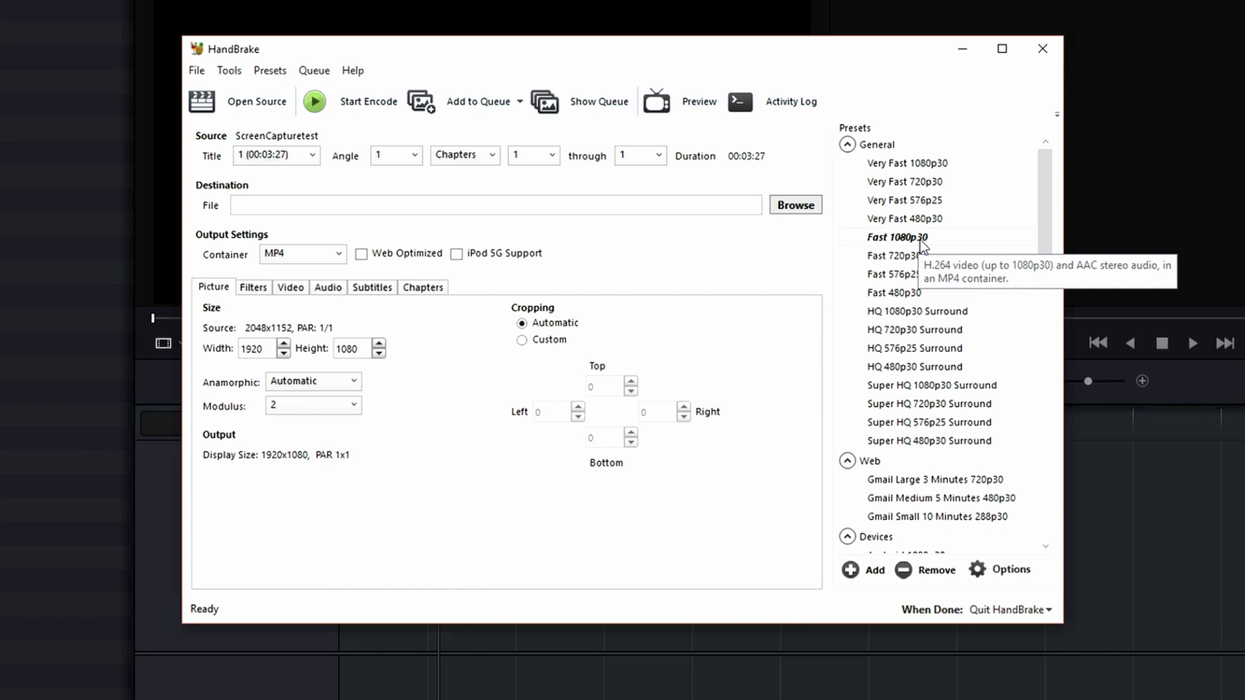
Encode the video to 'devinci import.mp4' in the DaVinci folder, then let HandBrake quit.
left_click(787, 210)
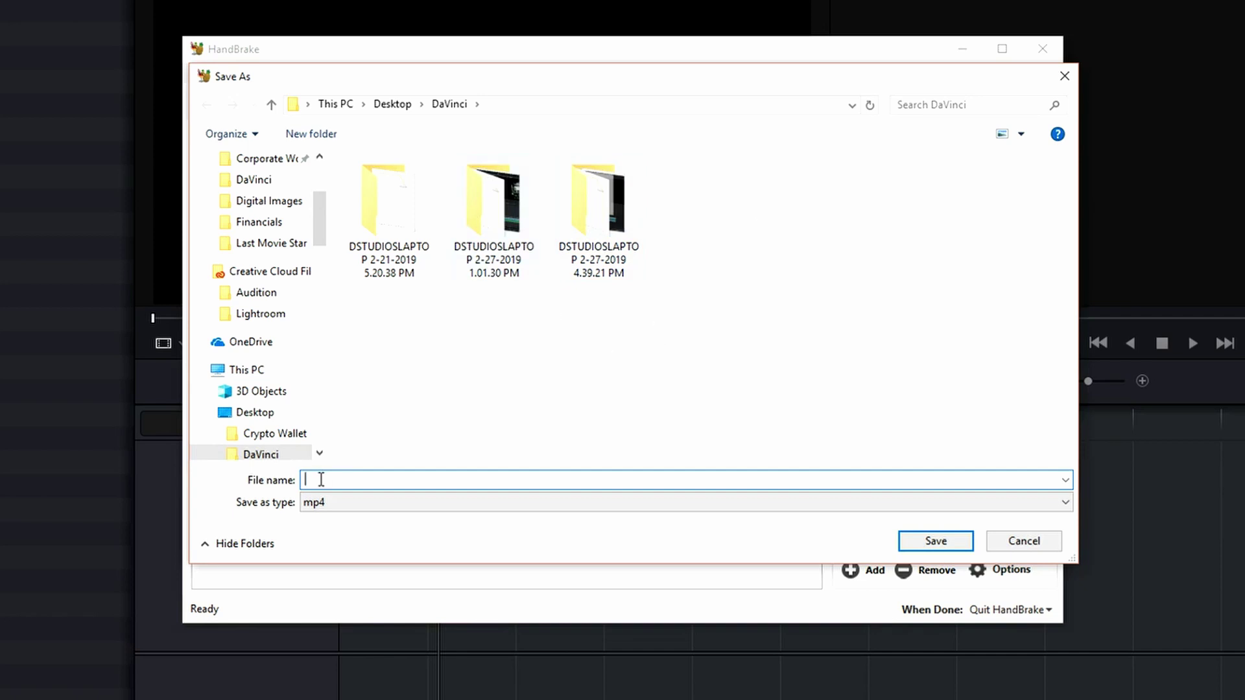
type("devinci impo")
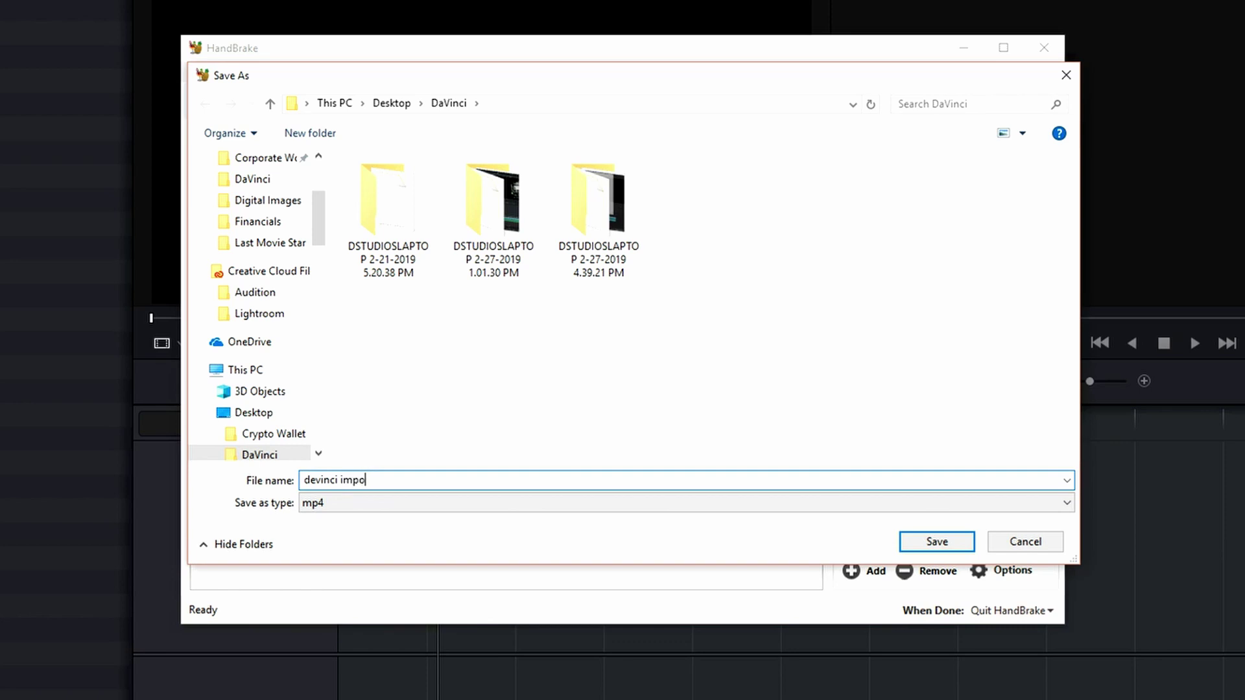
type("rt")
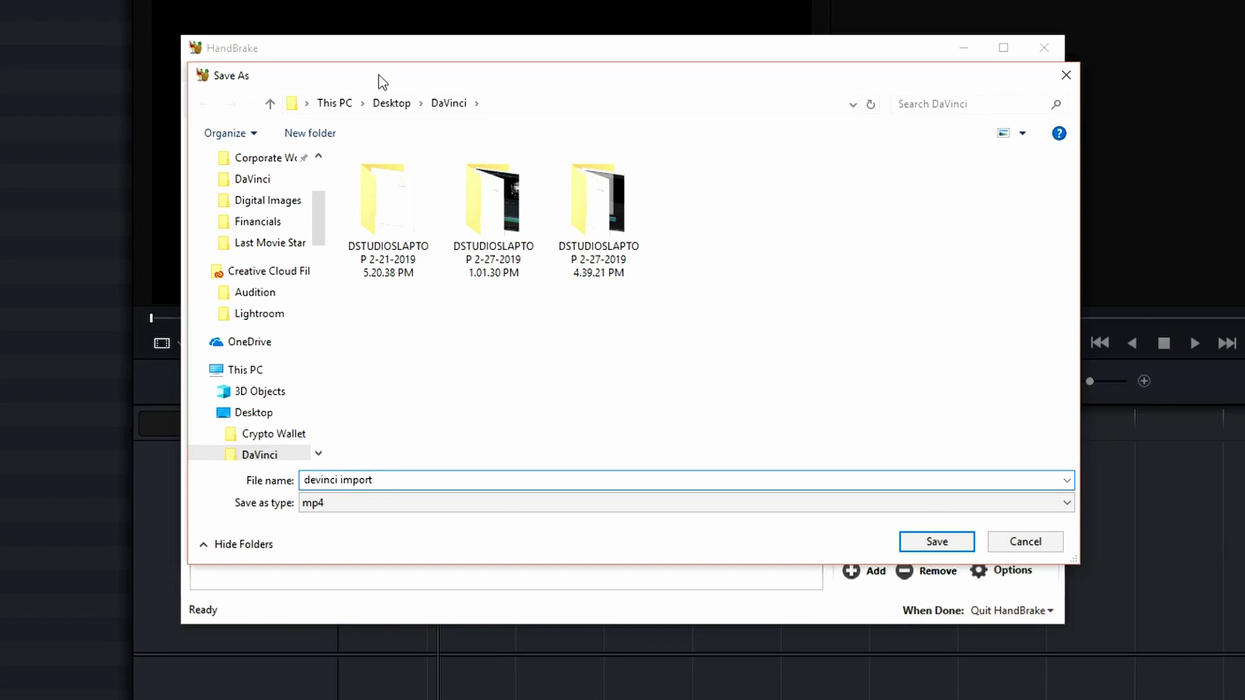
left_click(935, 541)
left_click(358, 97)
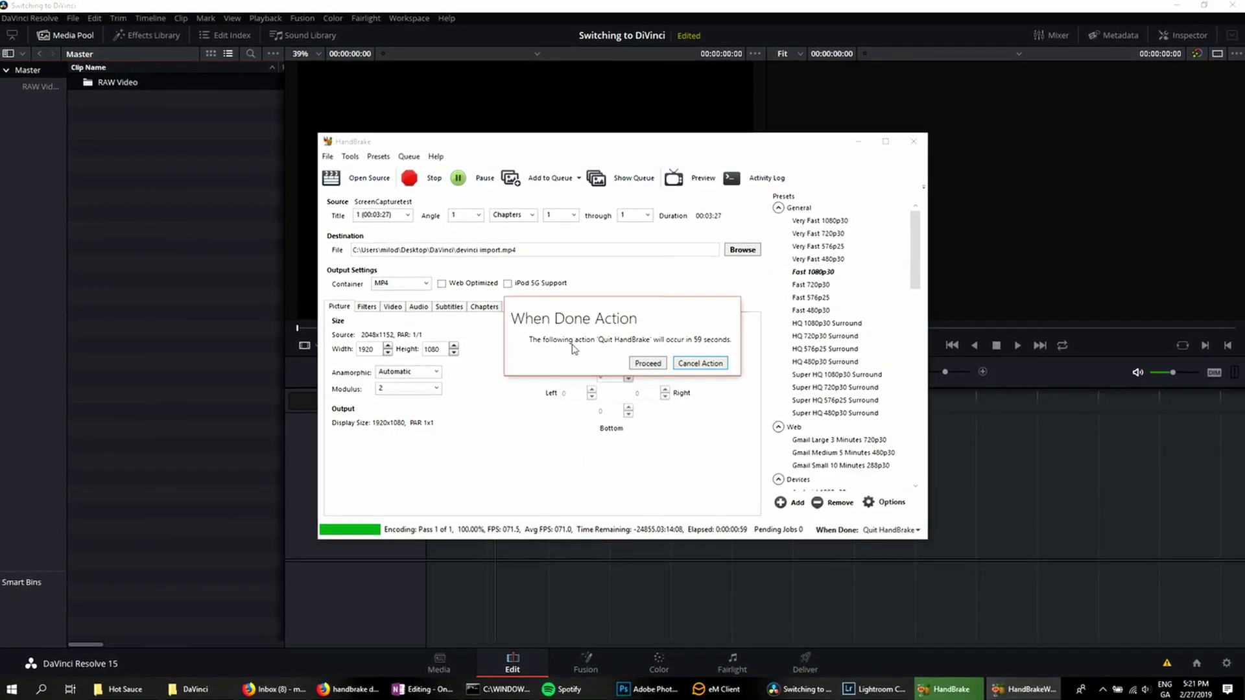
left_click(648, 363)
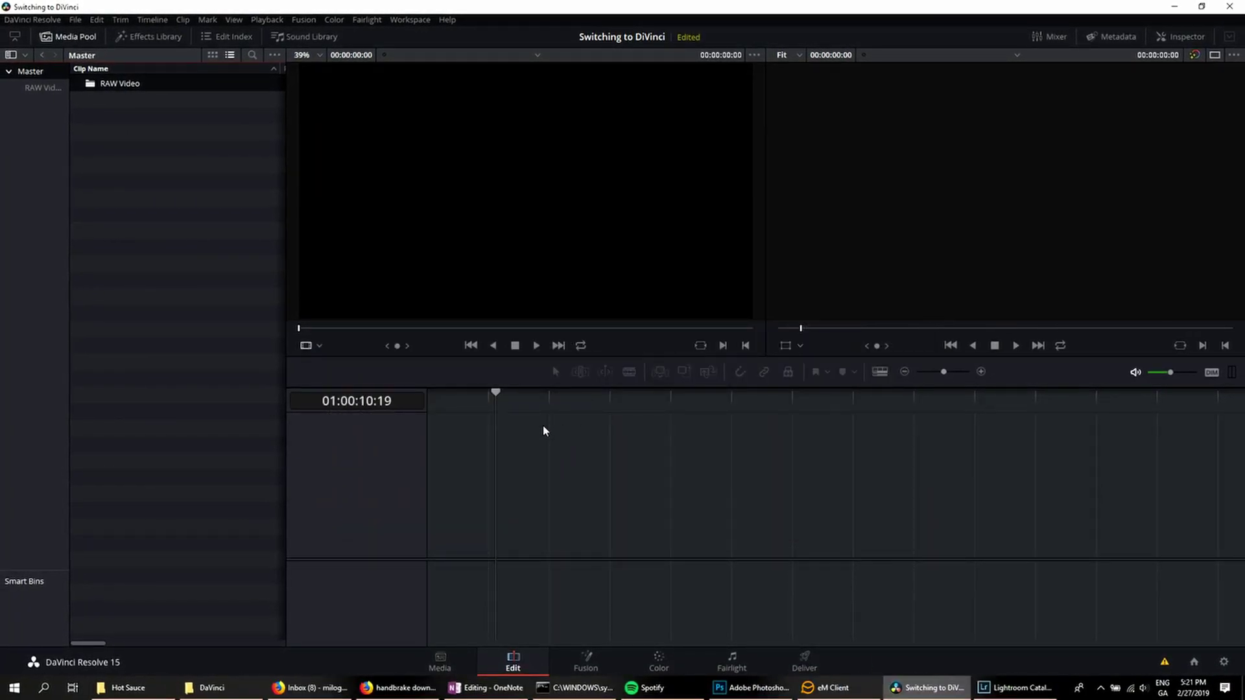
Import 'devinci import.mp4' from the DaVinci folder into the Media Pool via Import Media.
right_click(122, 116)
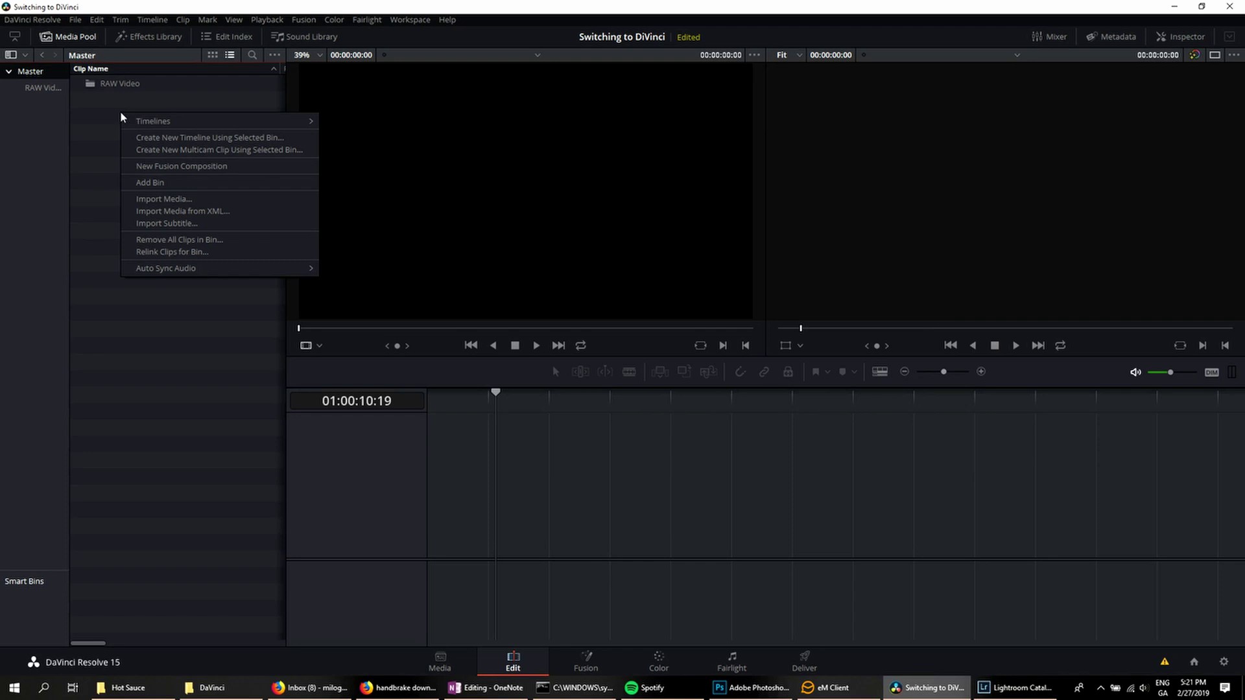
left_click(162, 198)
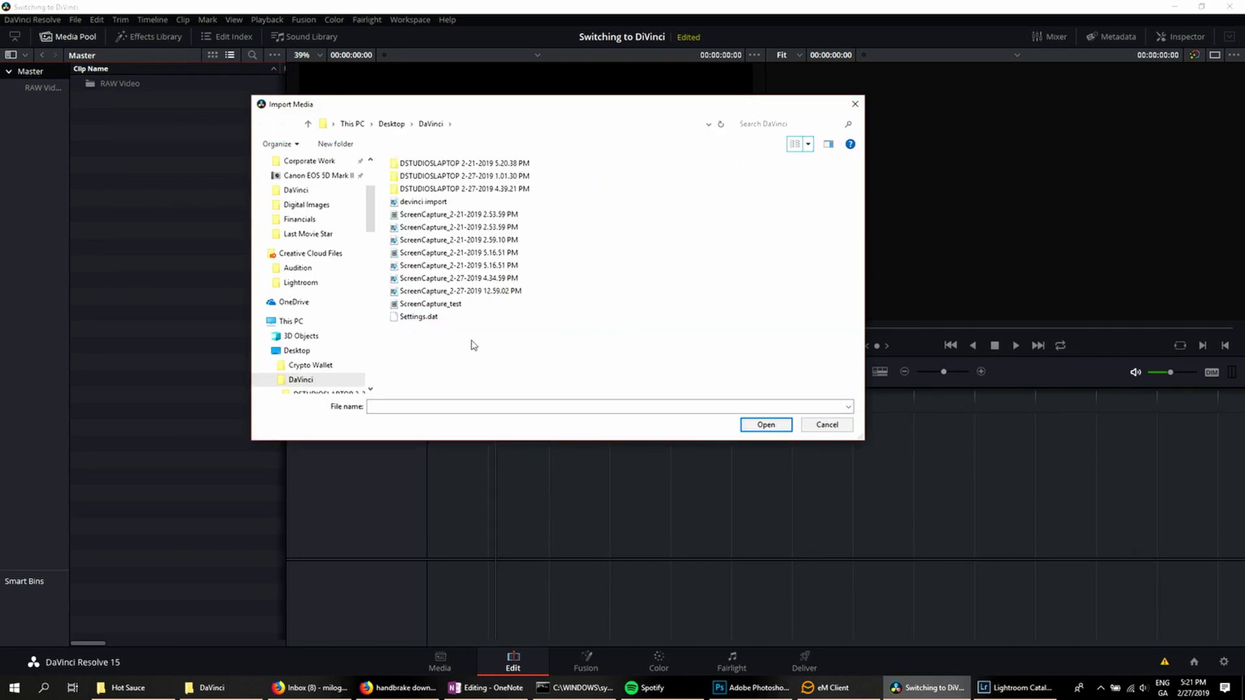
left_click(410, 203)
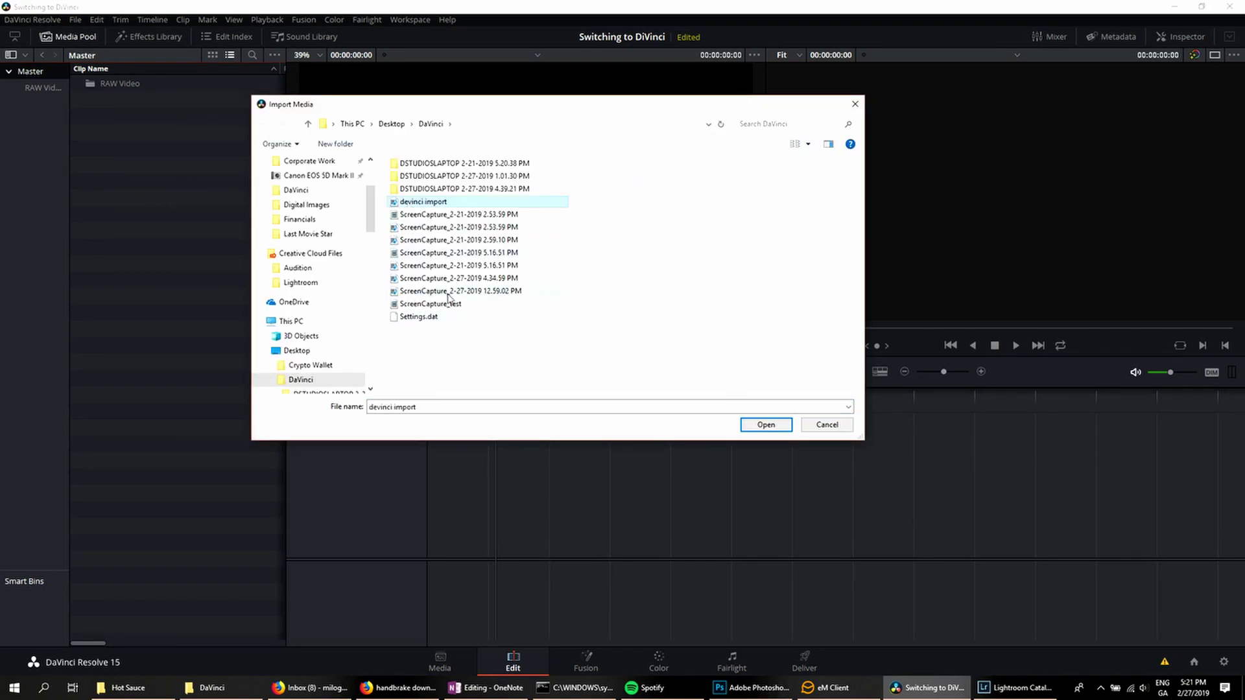
left_click(766, 425)
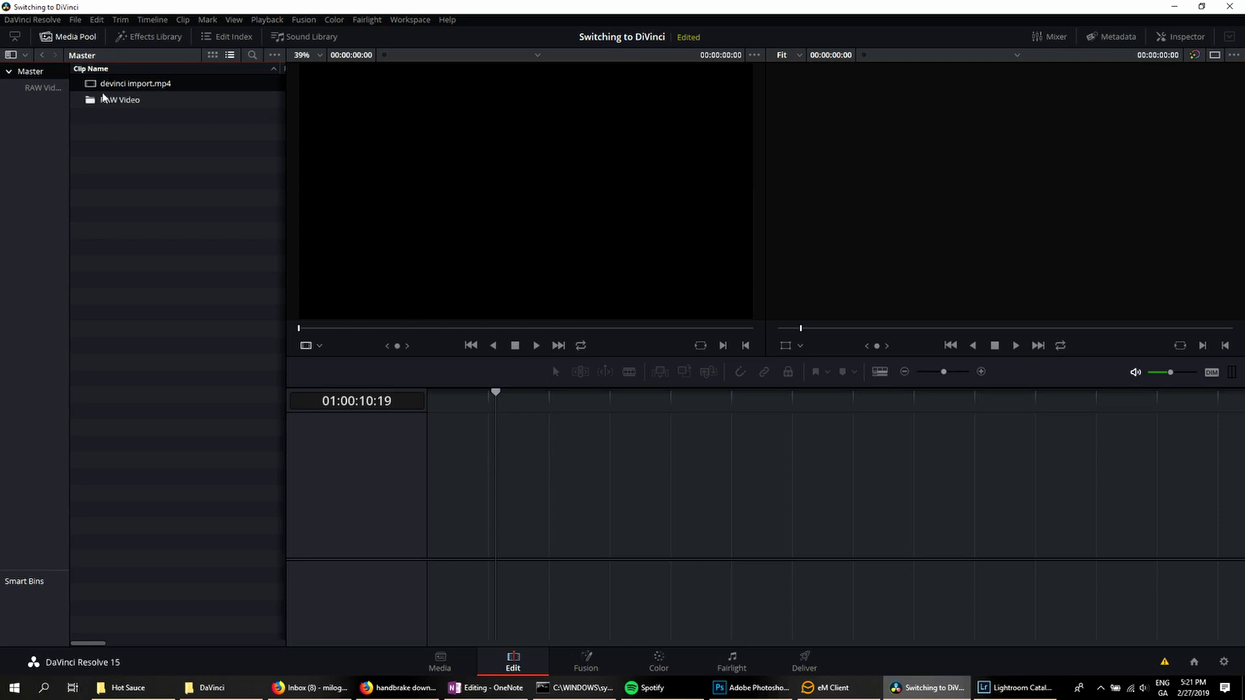
Drop 'devinci import.mp4' onto a new Timeline 1 and scrub to about 36 seconds in.
left_click_drag(107, 85, 487, 576)
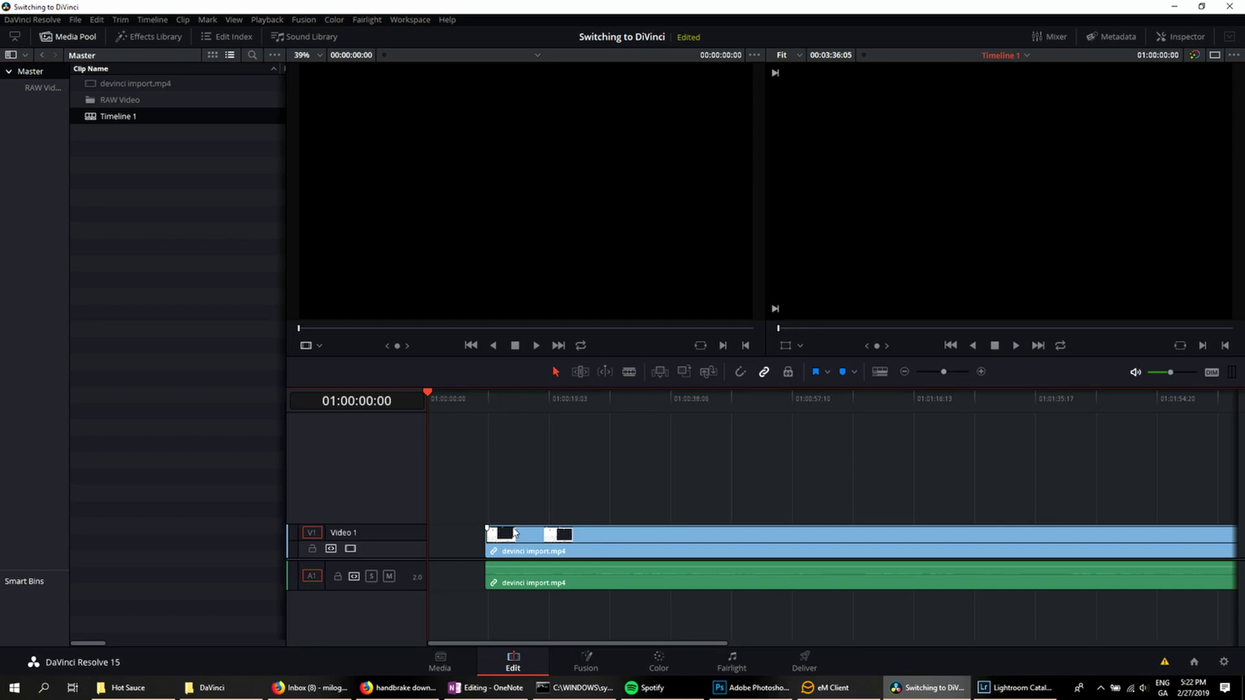
left_click(604, 396)
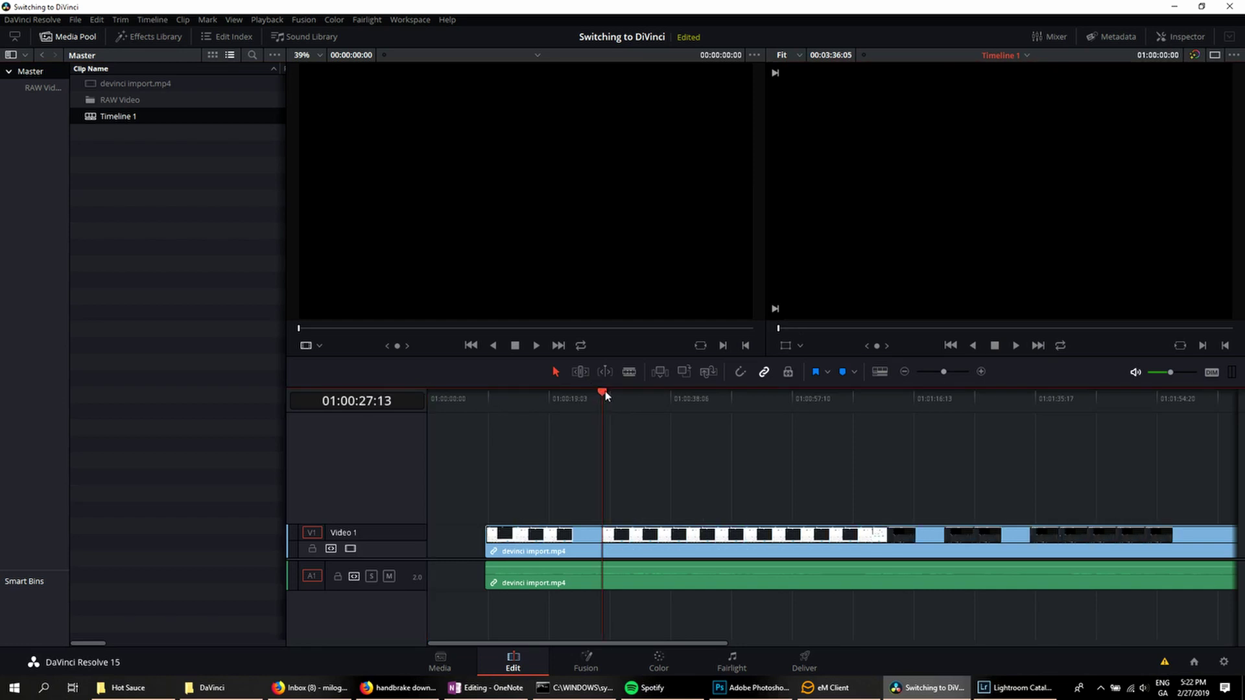
left_click(653, 401)
mouse_move(652, 402)
left_mouse_down()
mouse_move(674, 406)
mouse_move(661, 406)
left_mouse_up()
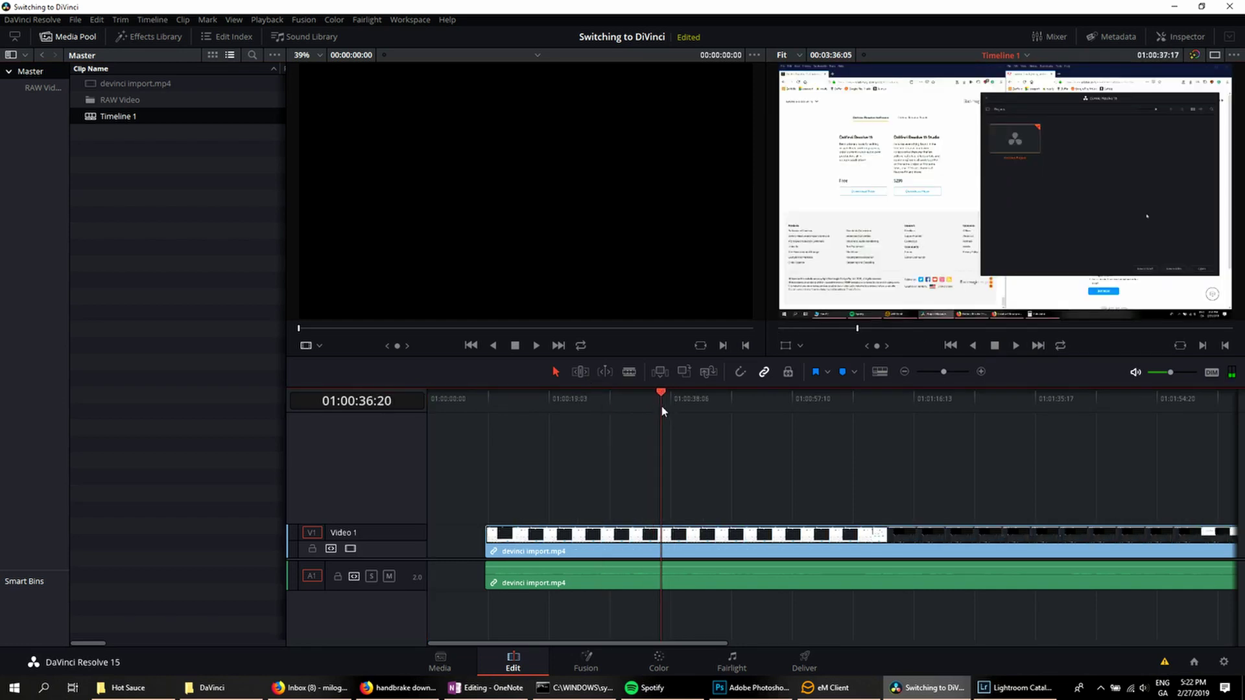